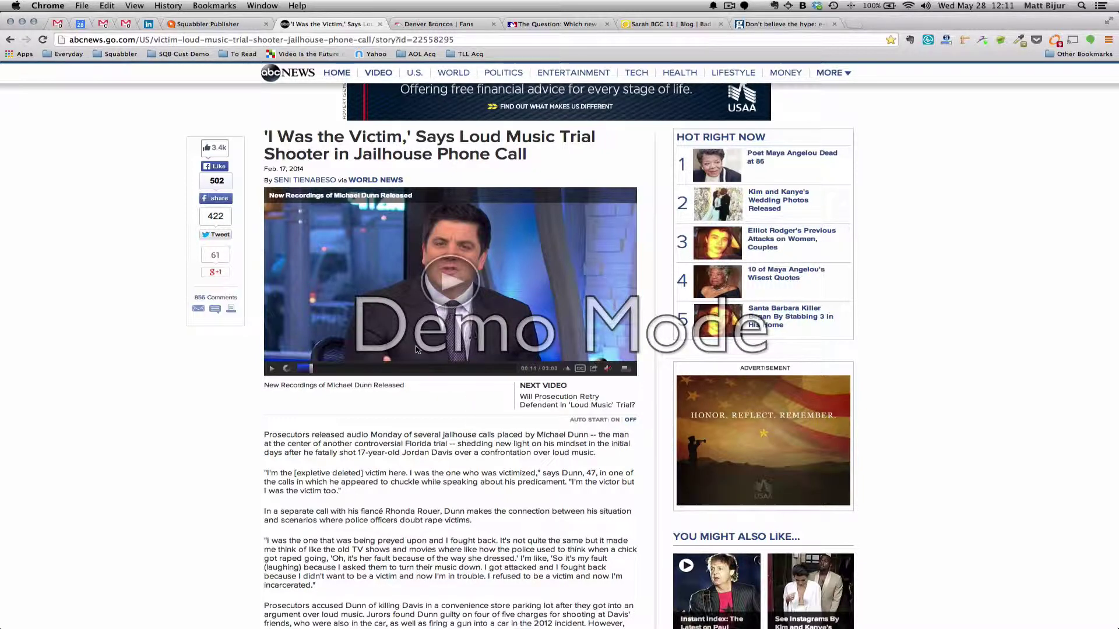
pyautogui.scroll(-1, 417, 350)
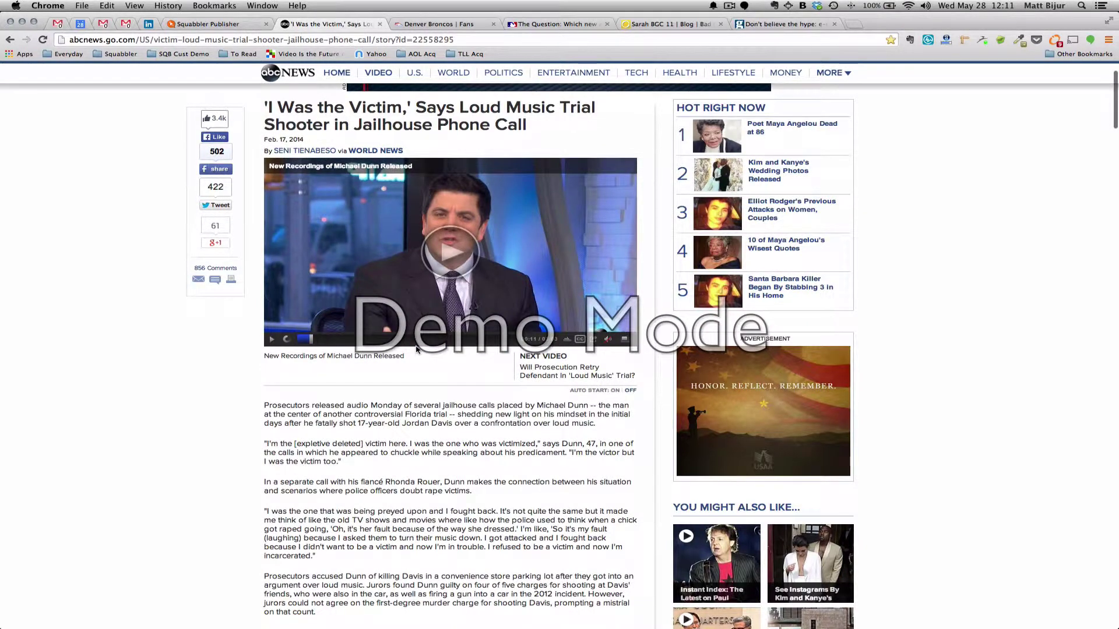
pyautogui.scroll(-5, 416, 350)
pyautogui.scroll(-5, 418, 350)
pyautogui.scroll(-4, 417, 350)
pyautogui.scroll(-2, 417, 349)
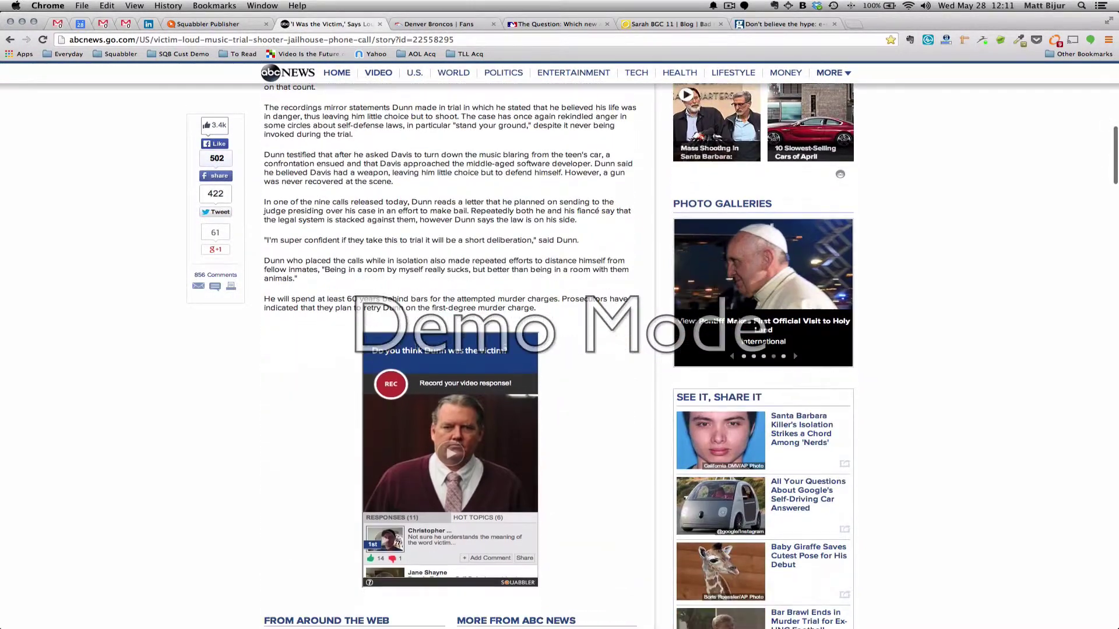
pyautogui.scroll(-2, 494, 399)
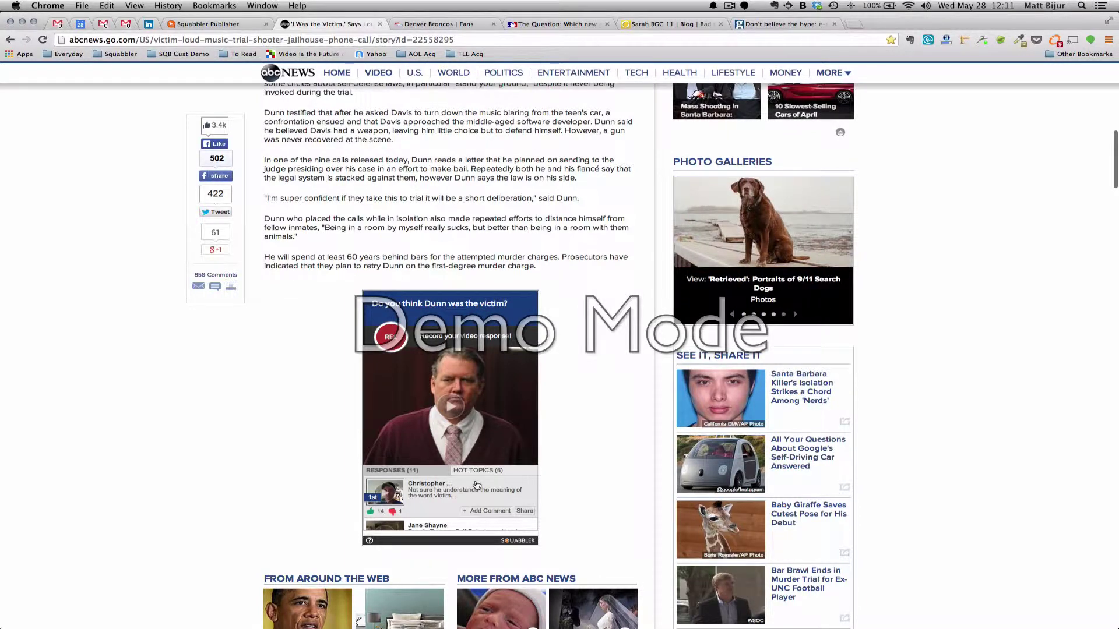
pyautogui.scroll(-2, 456, 507)
pyautogui.scroll(-2, 456, 507)
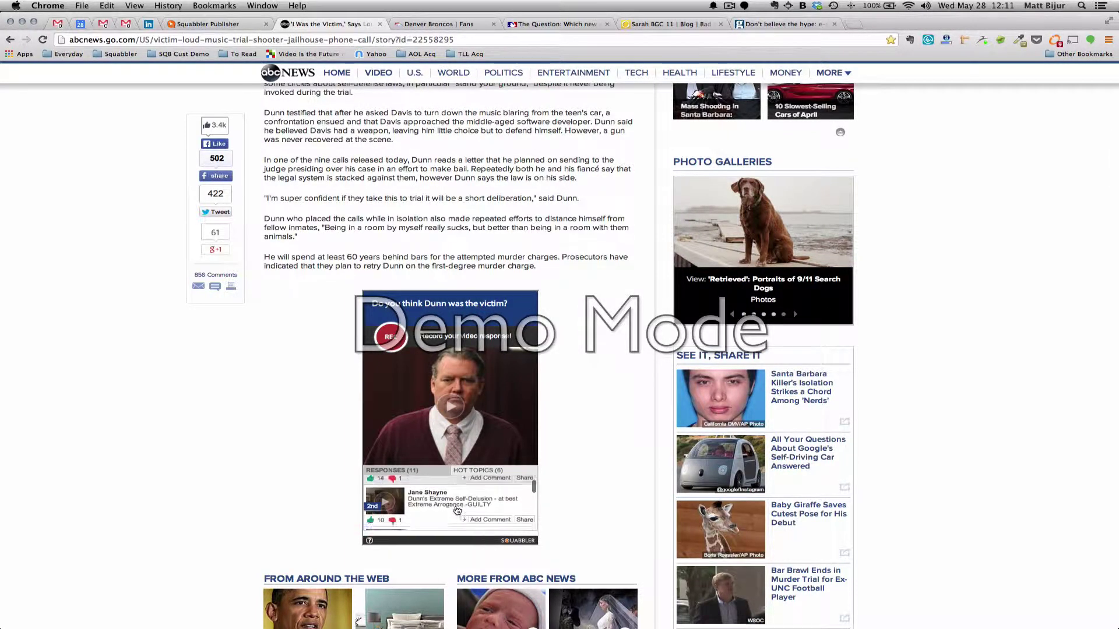
pyautogui.scroll(1, 456, 507)
# - Open the ABC News widget's hot topic about being jailed for protesting
pyautogui.click(477, 481)
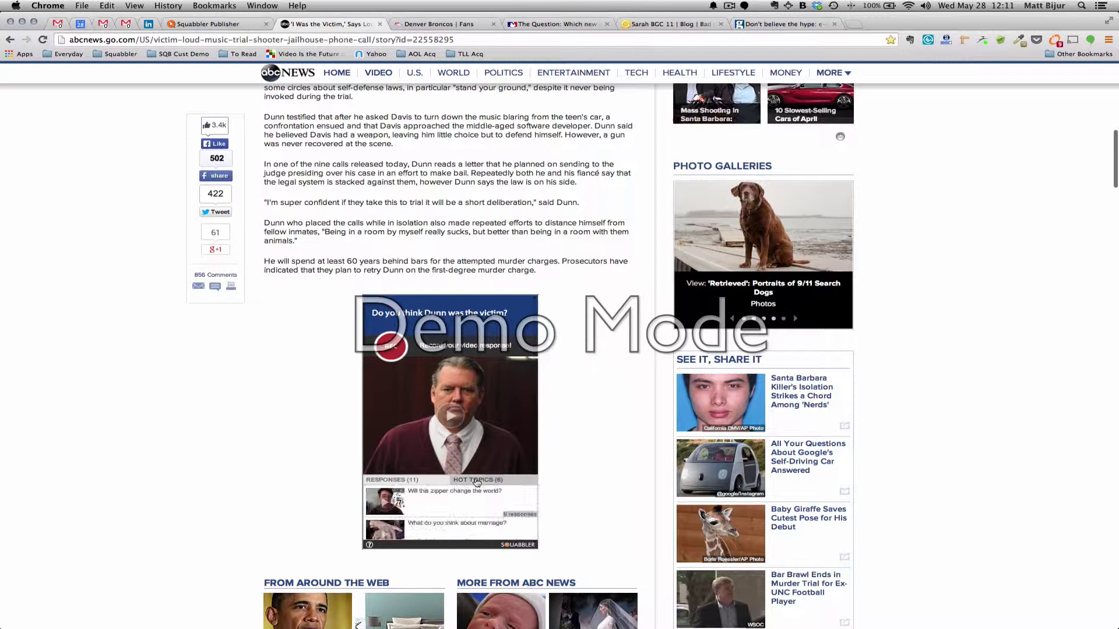
pyautogui.scroll(-3, 467, 505)
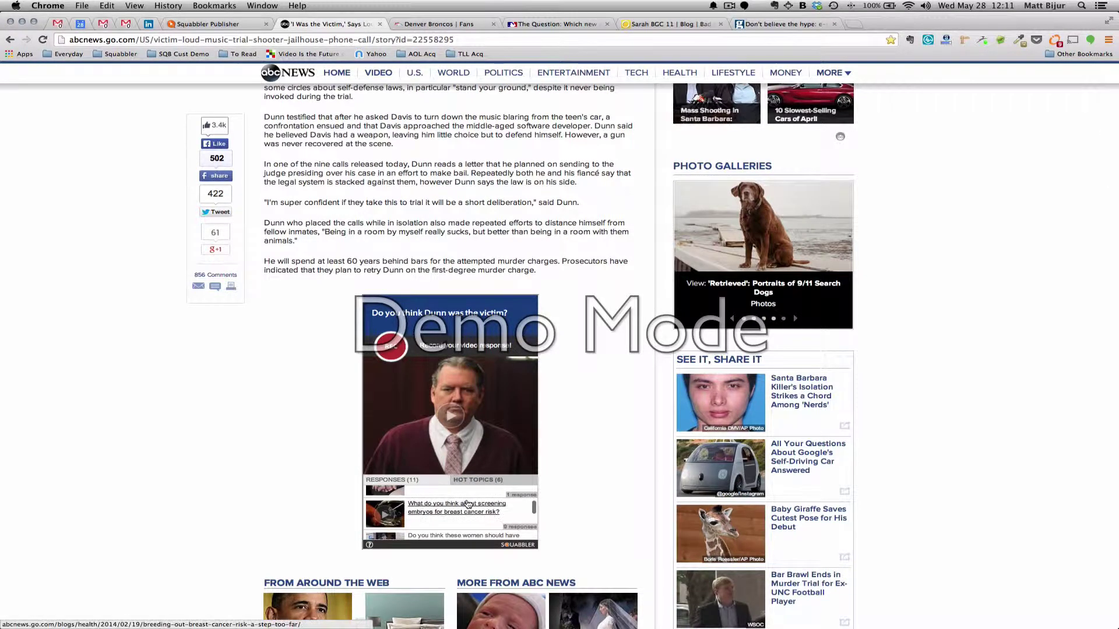
pyautogui.scroll(-3, 467, 505)
pyautogui.scroll(-2, 467, 505)
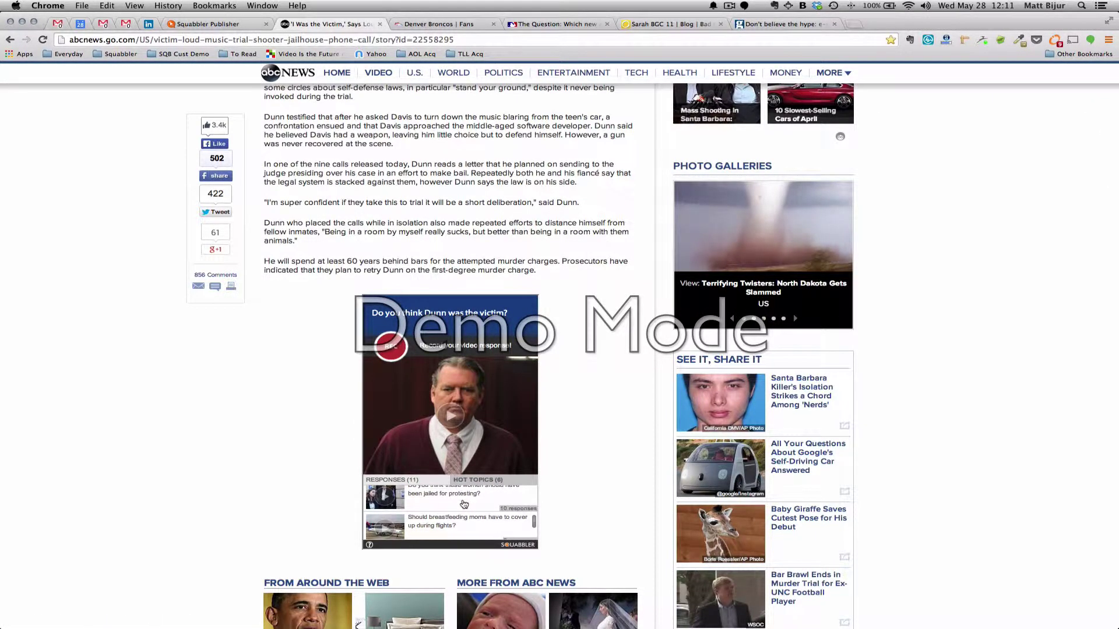
pyautogui.click(444, 499)
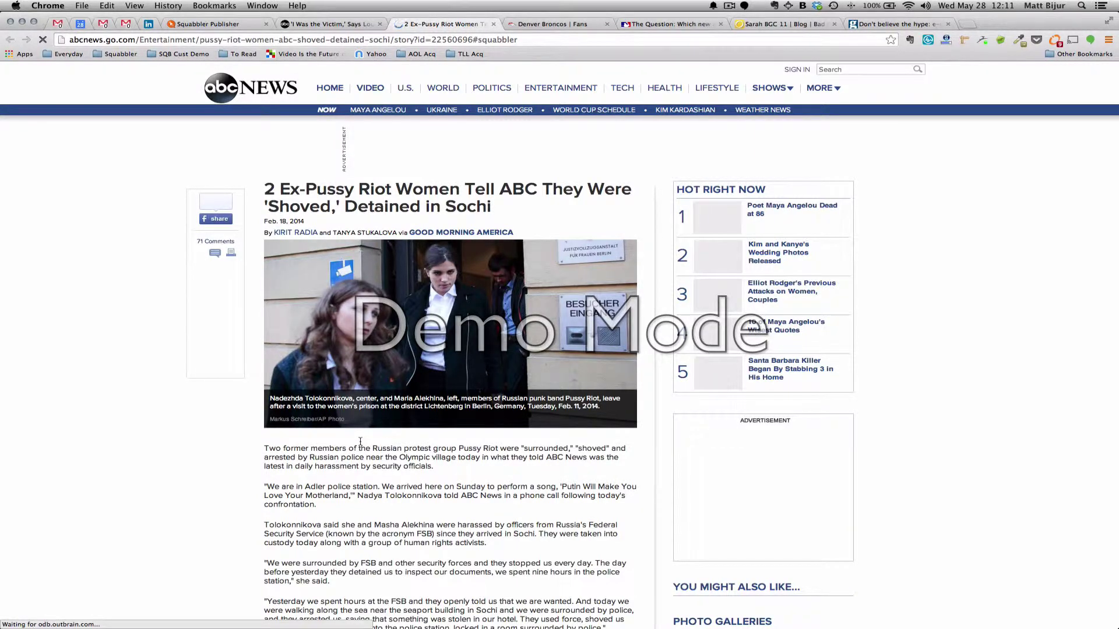
pyautogui.scroll(-2, 360, 442)
pyautogui.scroll(-2, 360, 441)
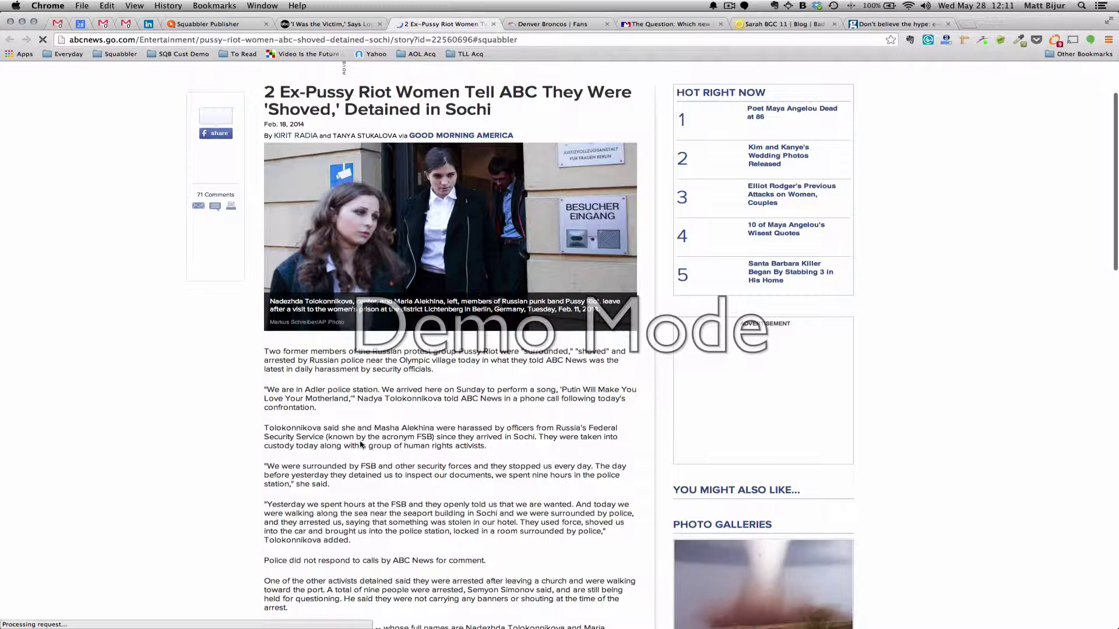
pyautogui.scroll(-2, 359, 441)
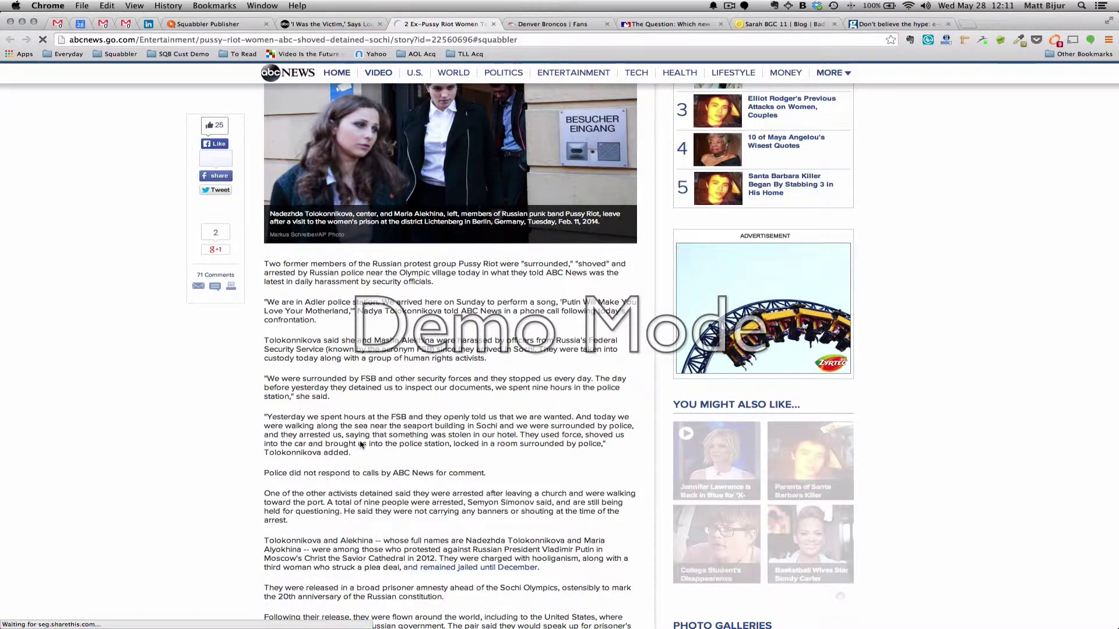
pyautogui.scroll(-2, 360, 443)
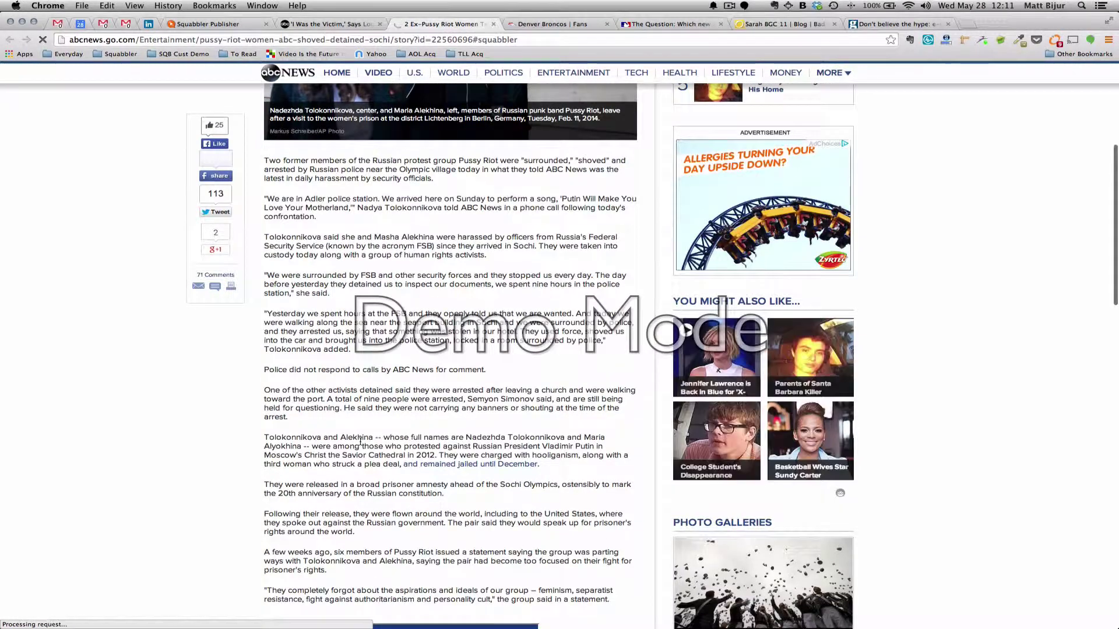
pyautogui.scroll(-3, 359, 444)
pyautogui.scroll(-2, 359, 444)
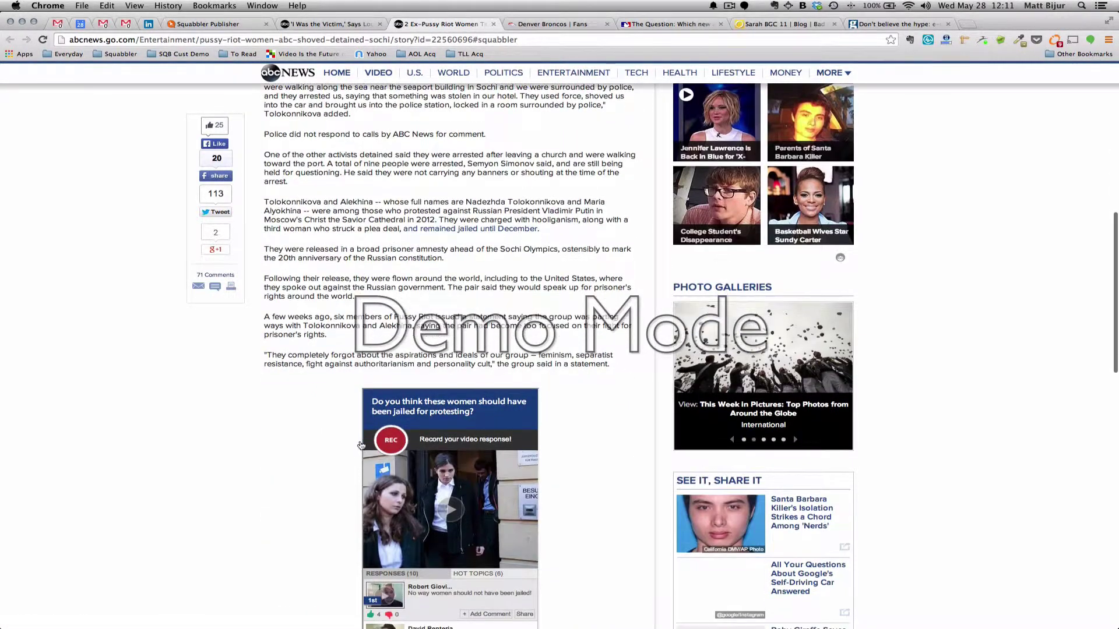
pyautogui.scroll(-1, 359, 443)
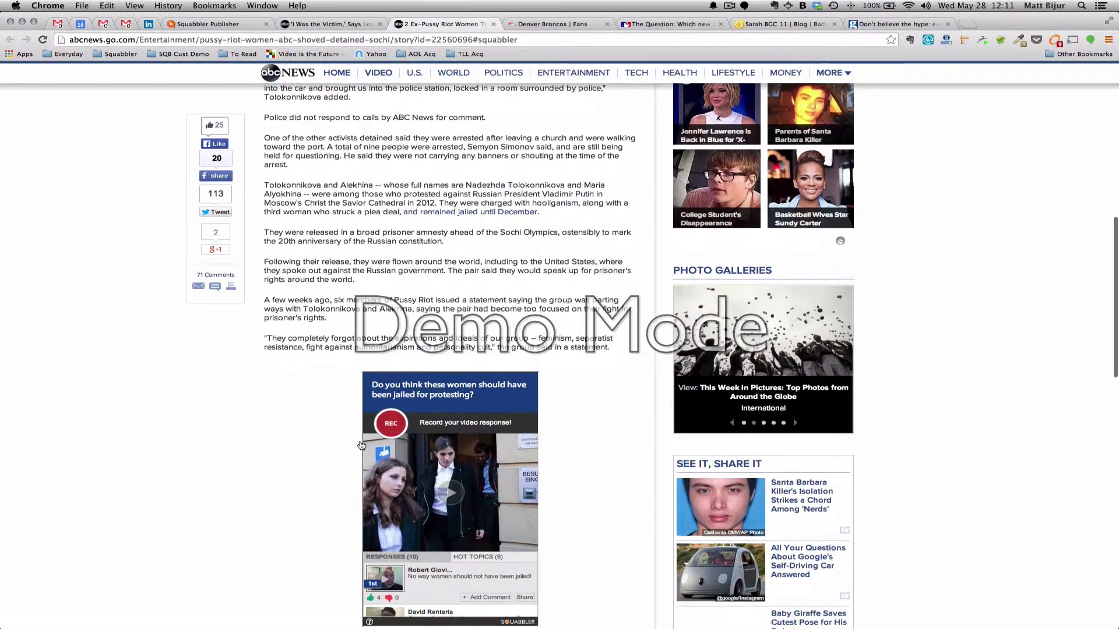
# - Switch to the Denver Broncos Fans page and its Salute the Troops widget
pyautogui.click(538, 25)
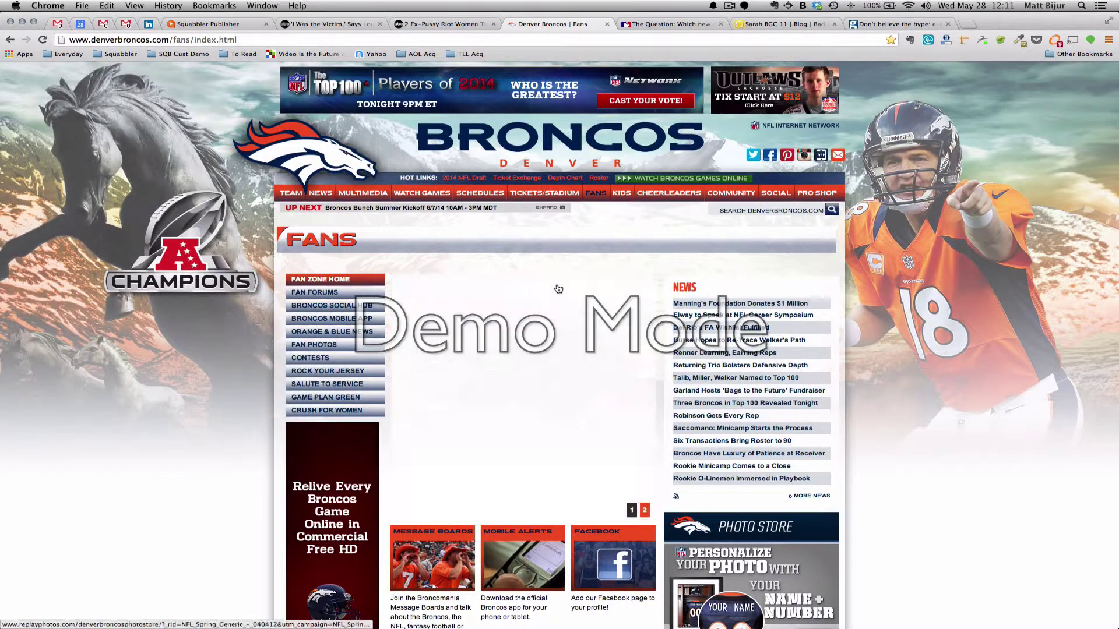
pyautogui.scroll(-2, 542, 262)
pyautogui.scroll(-3, 559, 315)
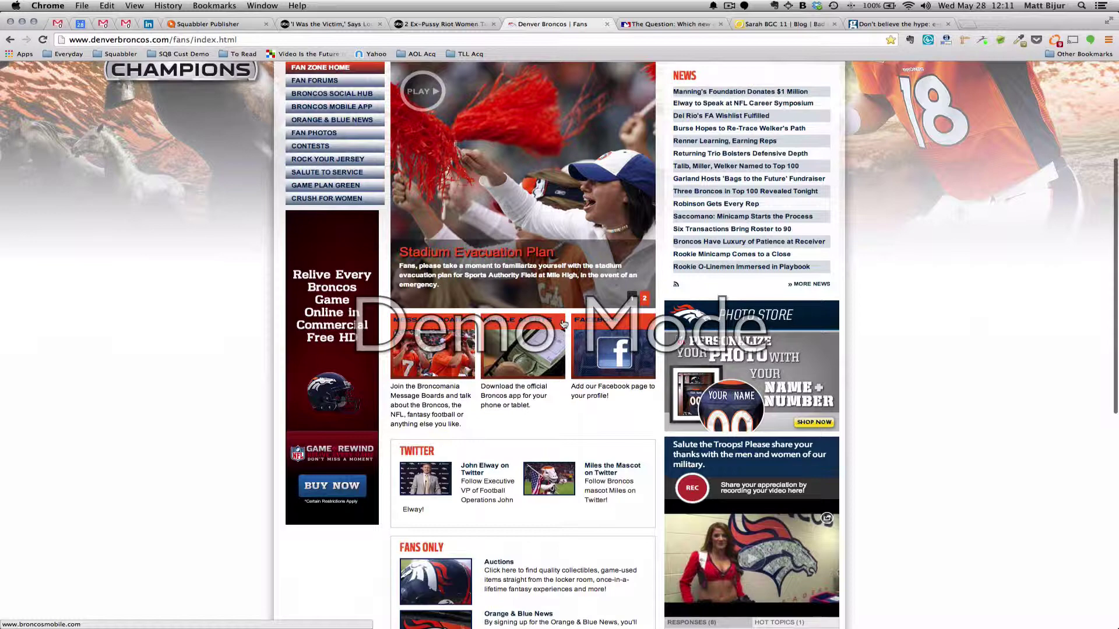
pyautogui.scroll(-2, 564, 325)
pyautogui.scroll(-2, 564, 325)
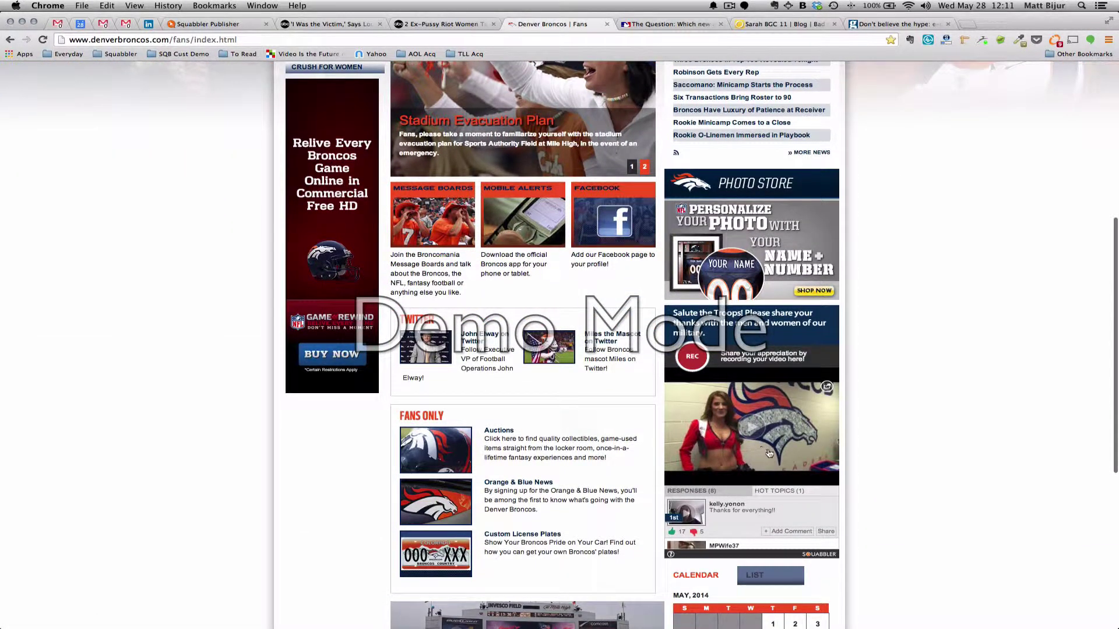
pyautogui.scroll(-1, 769, 458)
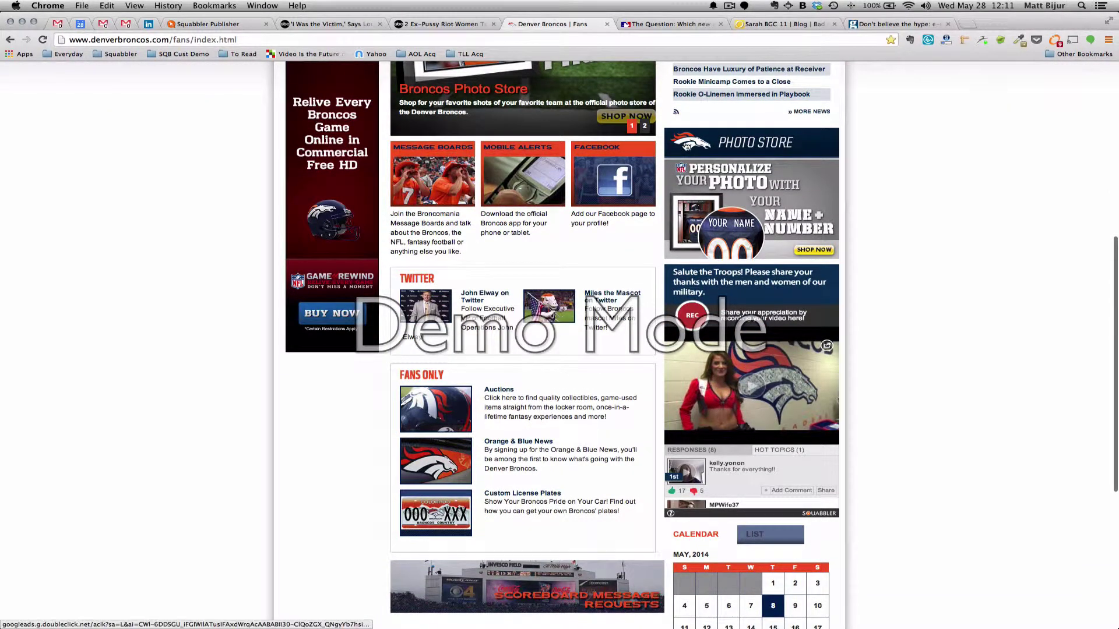
# - Switch to the Cut4 biggest-2014-impact article and list its widget's hot topics
pyautogui.click(669, 23)
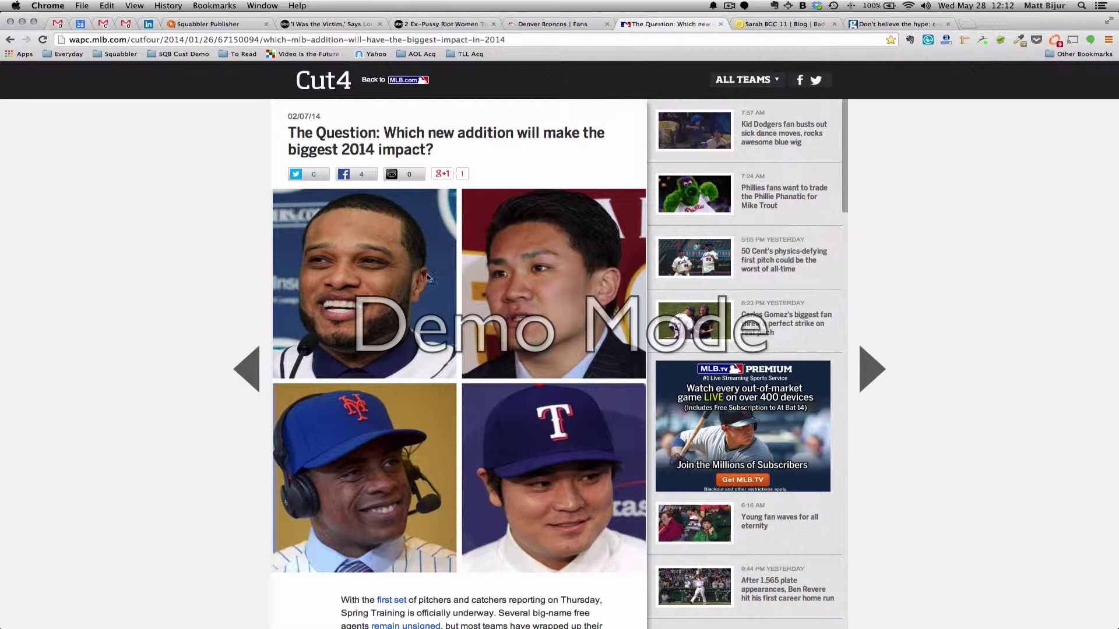
pyautogui.scroll(-10, 337, 363)
pyautogui.scroll(-5, 336, 362)
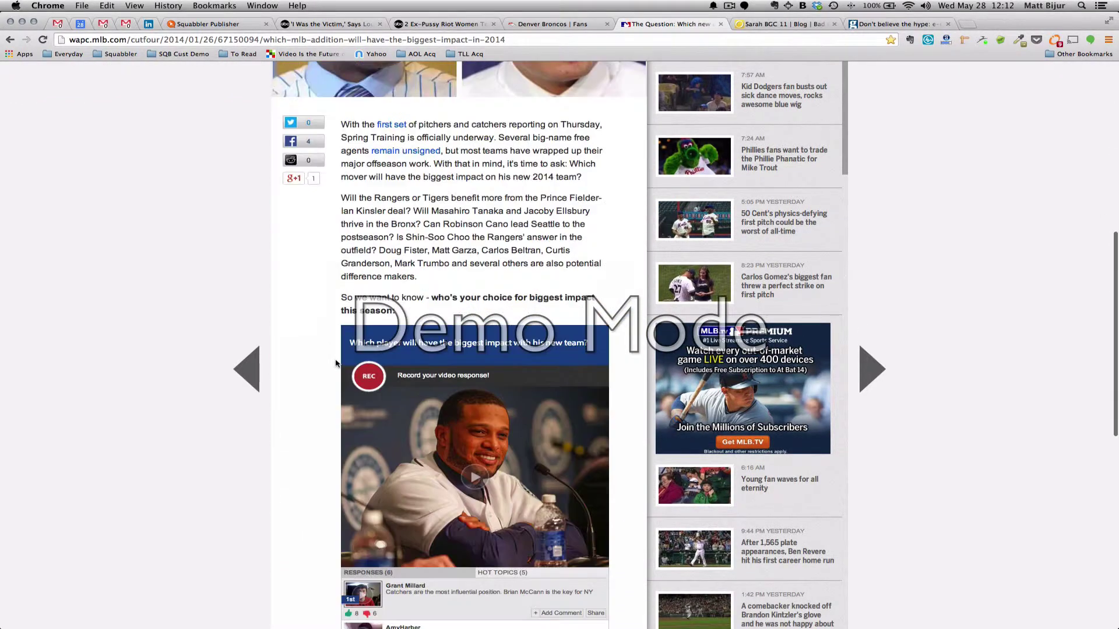
pyautogui.scroll(-3, 337, 363)
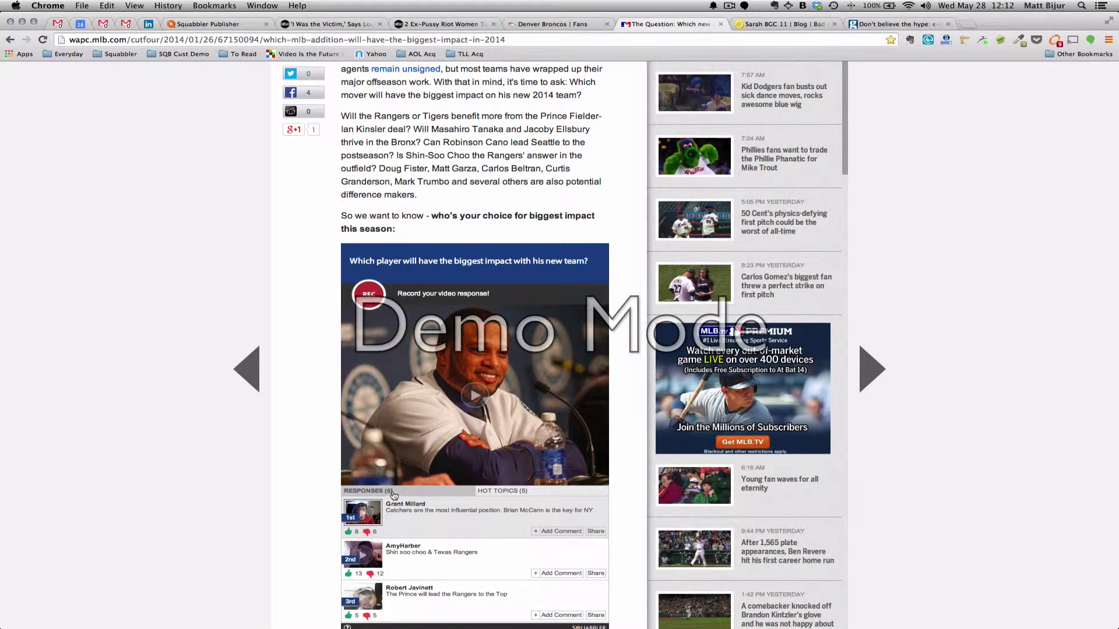
pyautogui.scroll(-5, 426, 543)
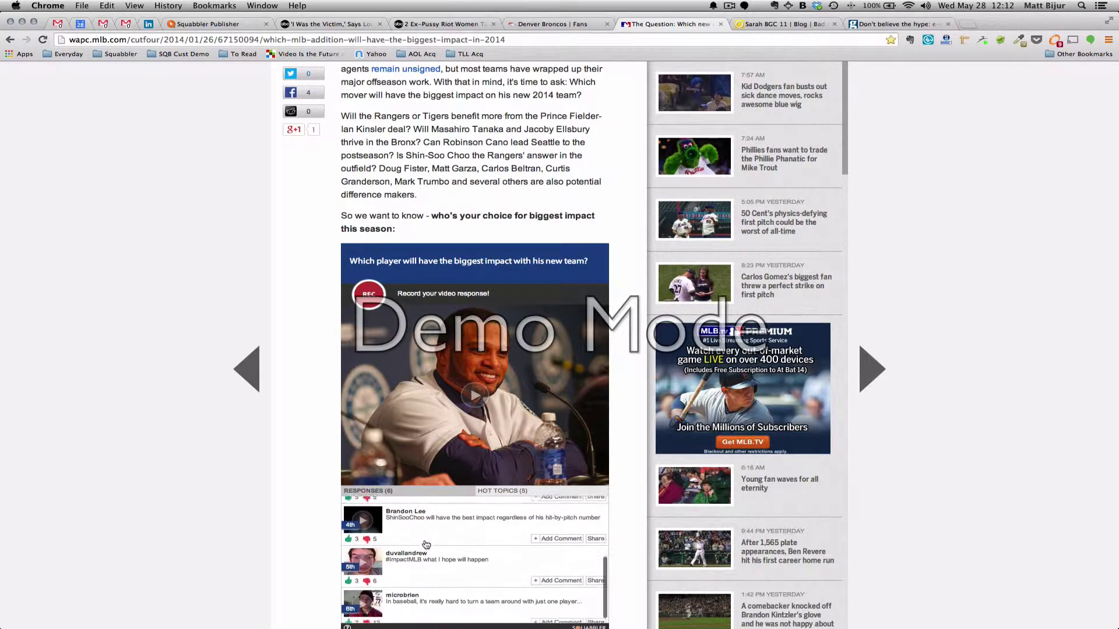
pyautogui.scroll(5, 425, 544)
pyautogui.click(494, 491)
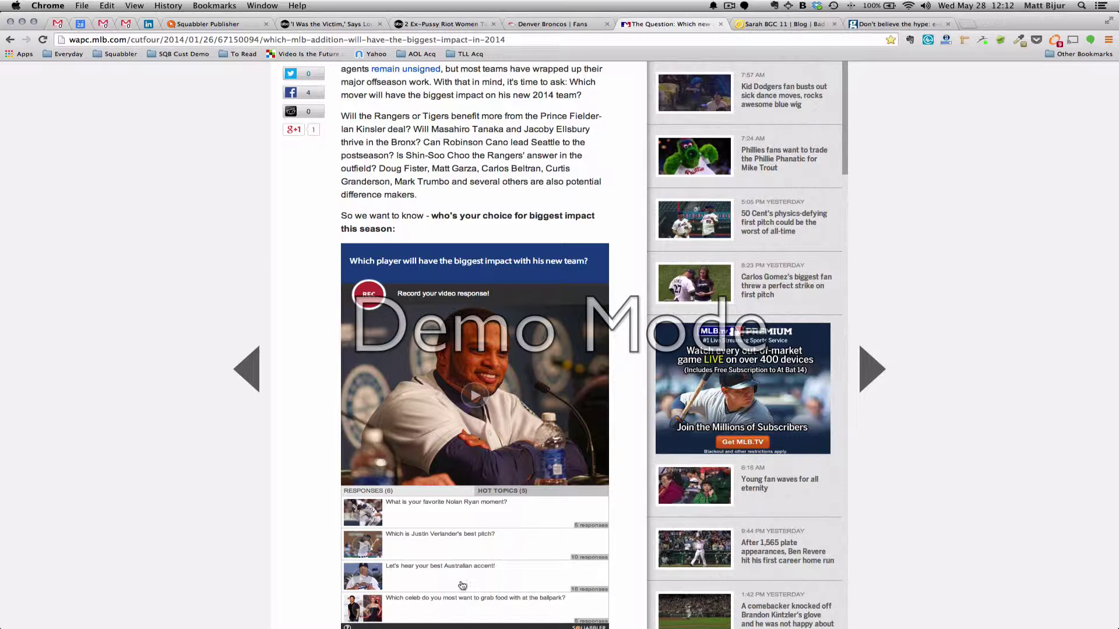
pyautogui.scroll(8, 539, 351)
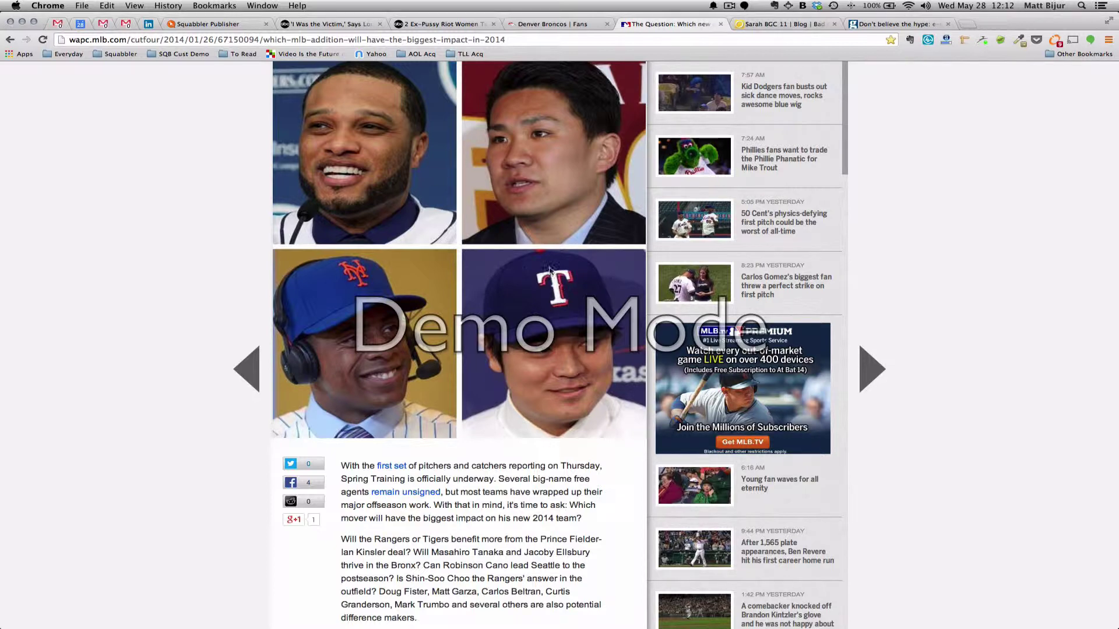
pyautogui.scroll(5, 542, 263)
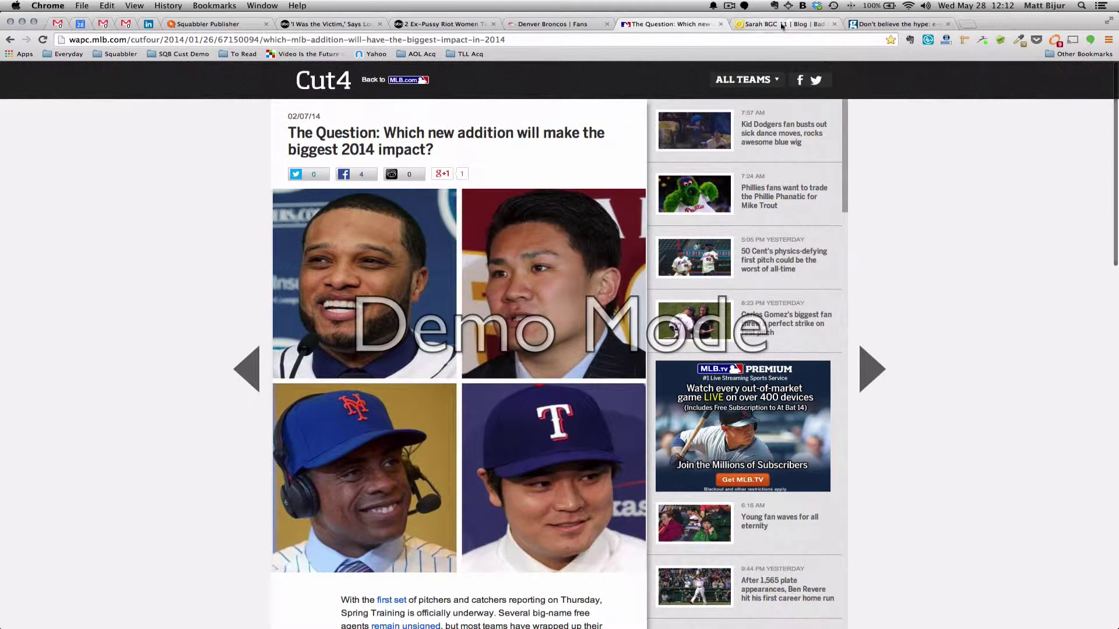
# - Browse Oxygen's Ask Sarah Anything responses, then switch to the Guardian e-cigarettes piece
pyautogui.hotkey('ctrl', 'Tab')
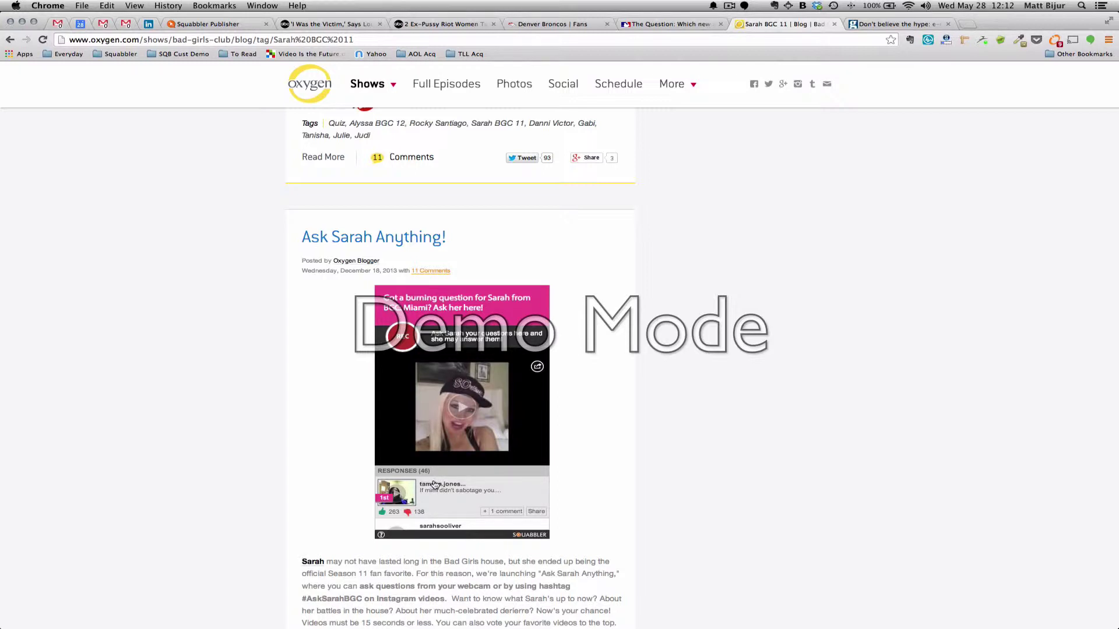
pyautogui.scroll(-3, 444, 493)
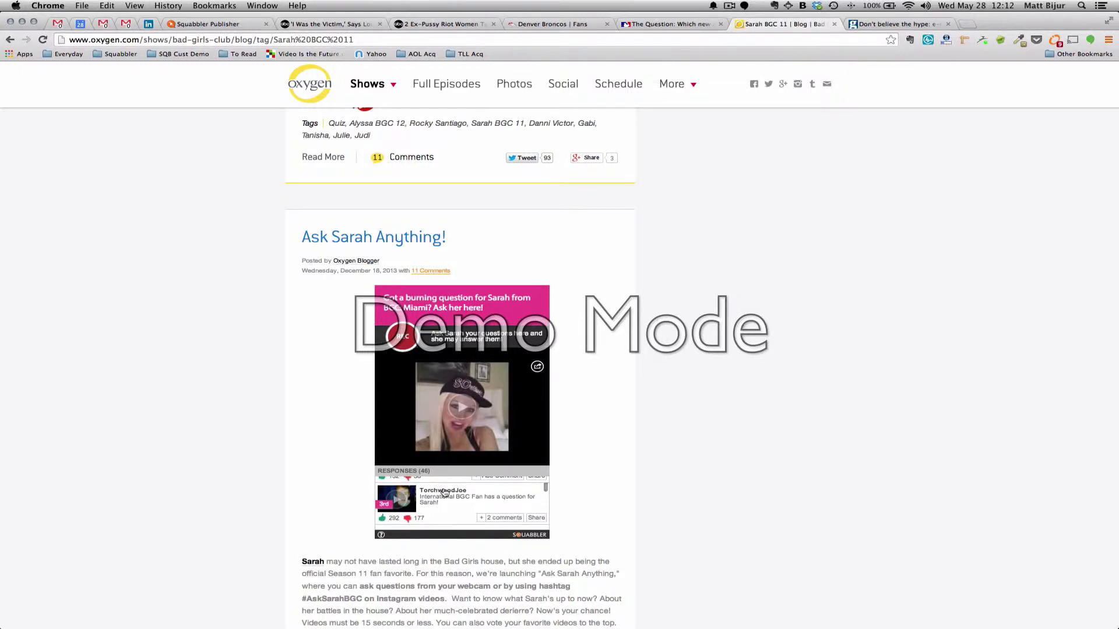
pyautogui.scroll(-5, 444, 492)
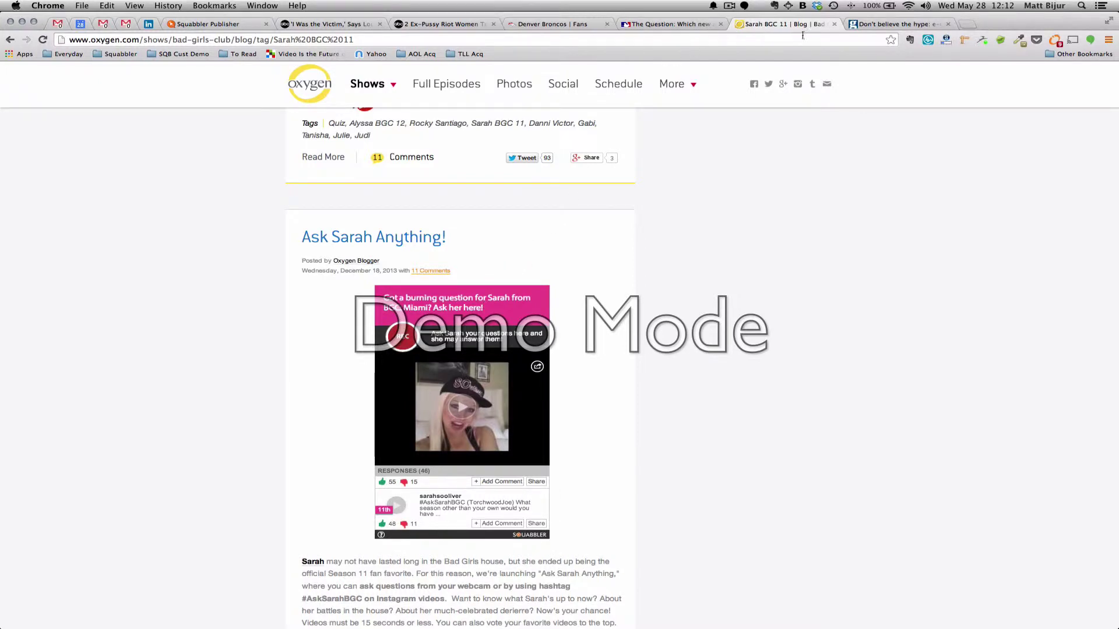
pyautogui.click(879, 23)
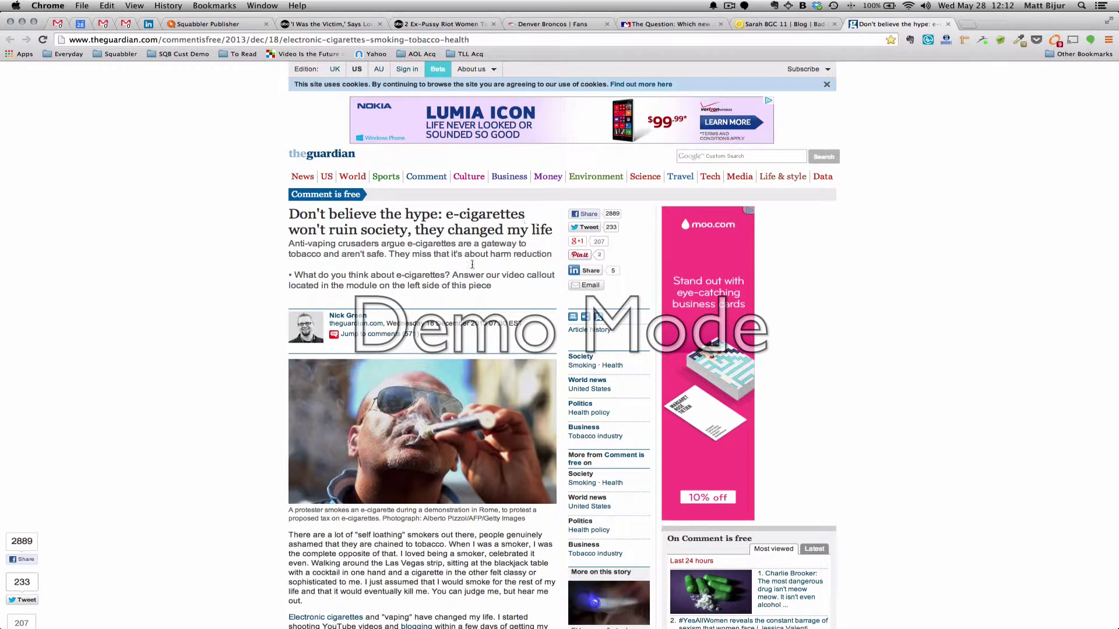
pyautogui.scroll(-2, 398, 325)
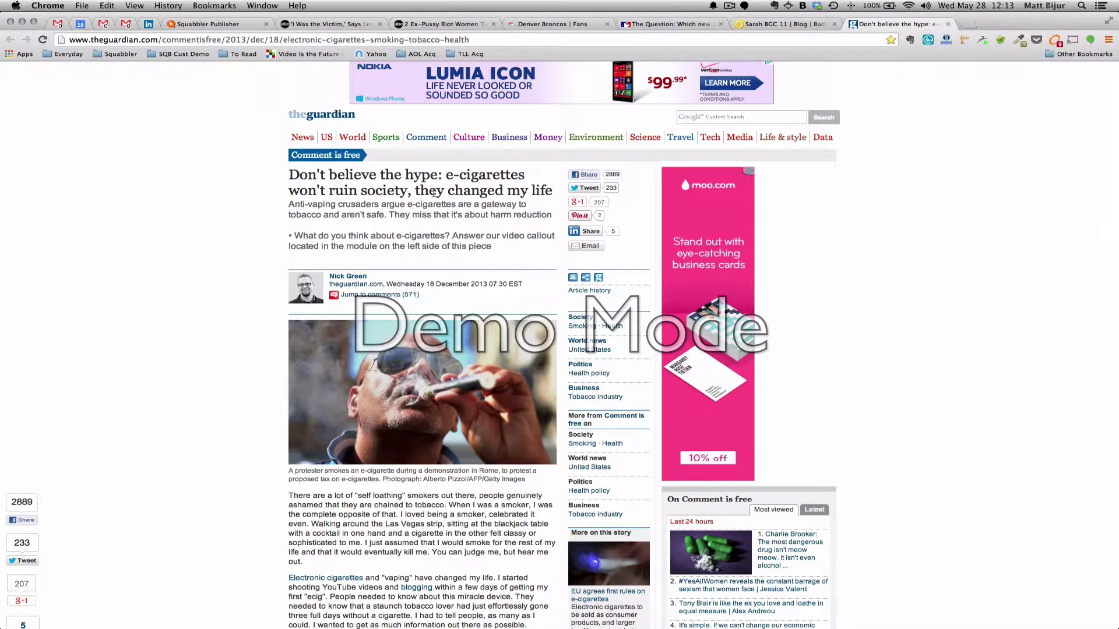
pyautogui.scroll(-5, 434, 192)
pyautogui.scroll(-5, 433, 192)
pyautogui.scroll(-3, 384, 350)
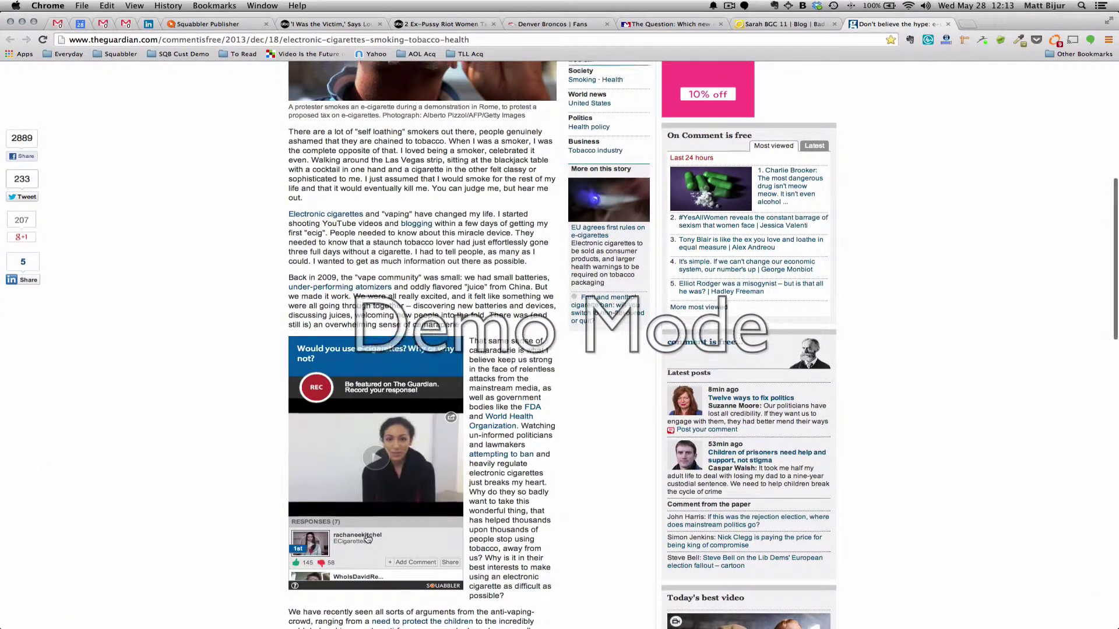
pyautogui.scroll(5, 367, 538)
pyautogui.scroll(5, 367, 538)
pyautogui.scroll(5, 367, 537)
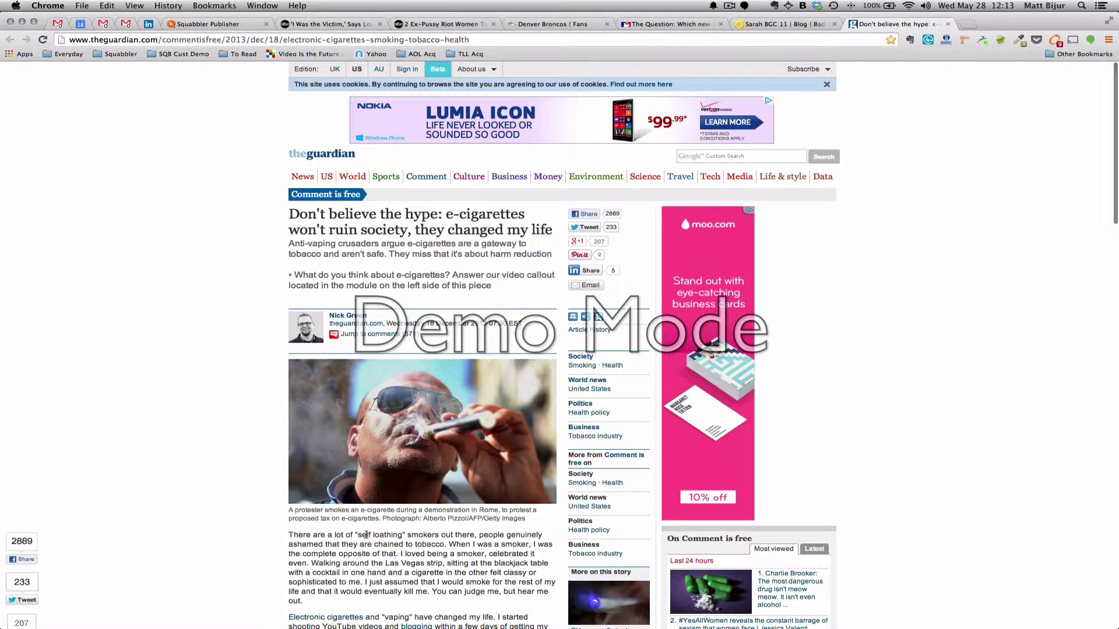